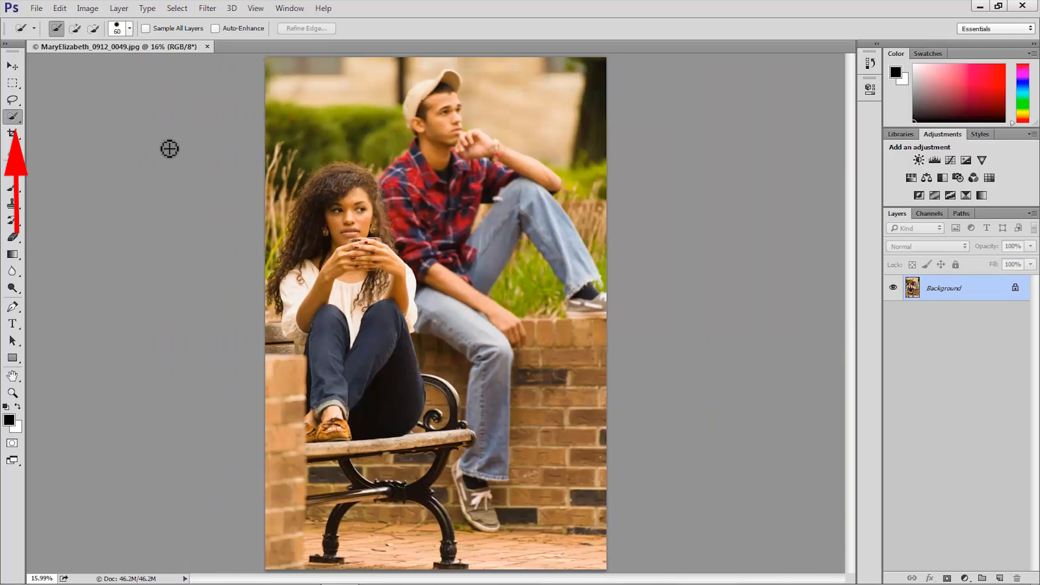
# - Activate the Quick Selection tool and check its brush settings
pyautogui.click(15, 112)
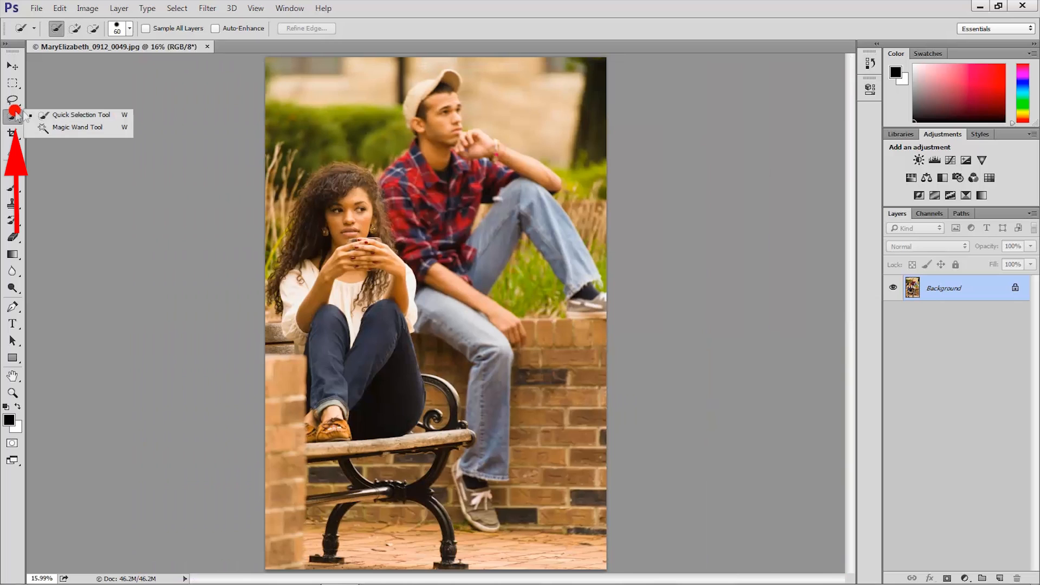
pyautogui.click(52, 114)
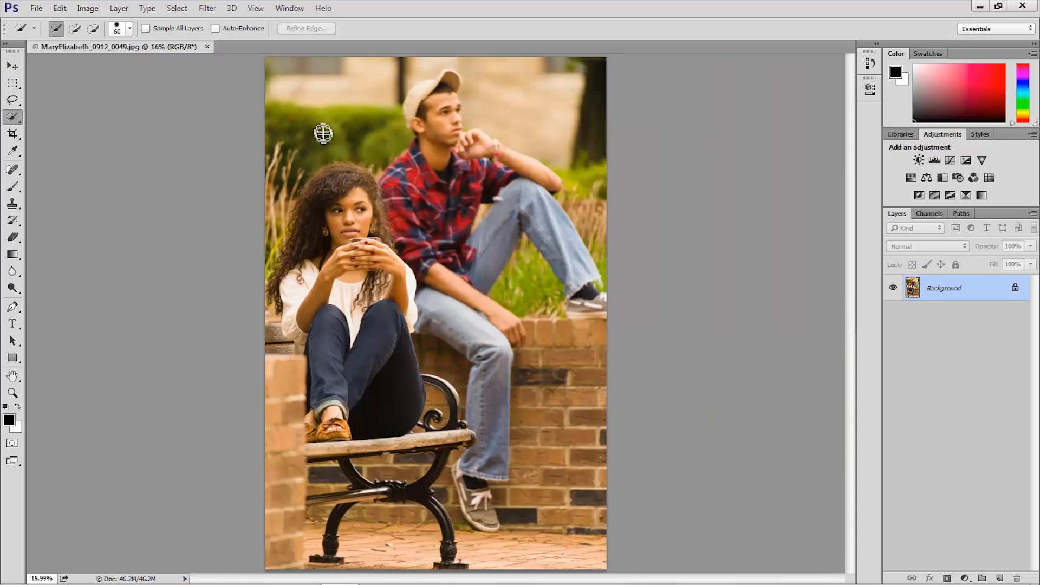
pyautogui.click(130, 30)
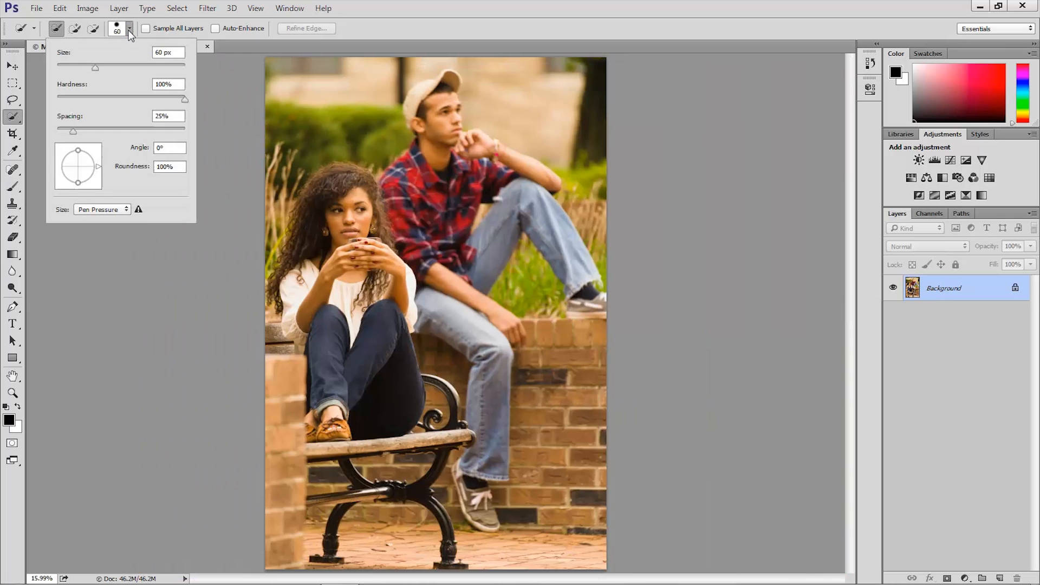
pyautogui.click(129, 30)
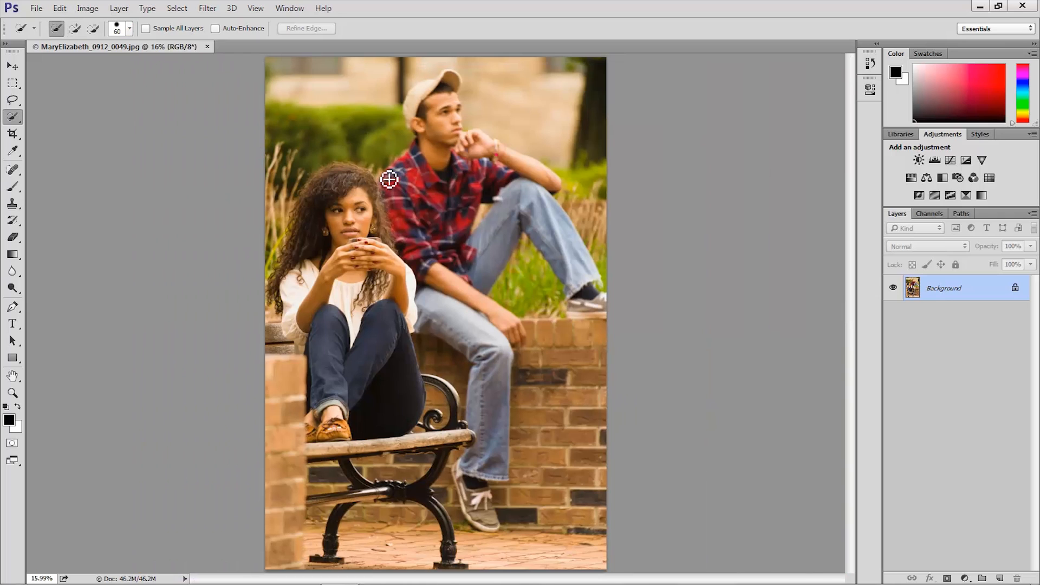
# - Enlarge the Quick Selection brush to 250 px, then reduce it to 100 px
pyautogui.press(']')
pyautogui.press(']')
pyautogui.press(']')
pyautogui.press(']')
pyautogui.press(']')
pyautogui.press(']')
pyautogui.press(']')
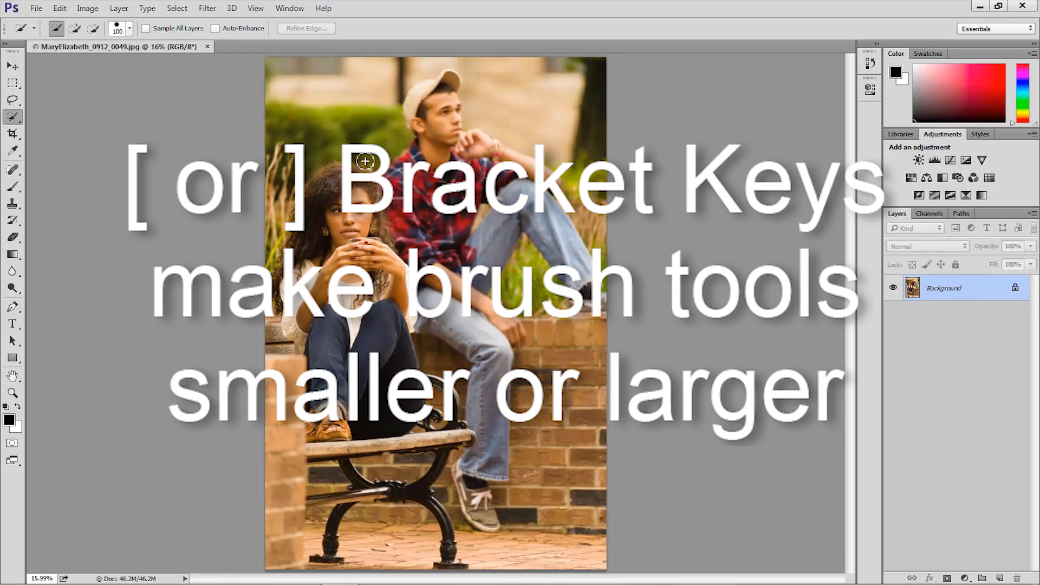
pyautogui.press(']')
pyautogui.press(']')
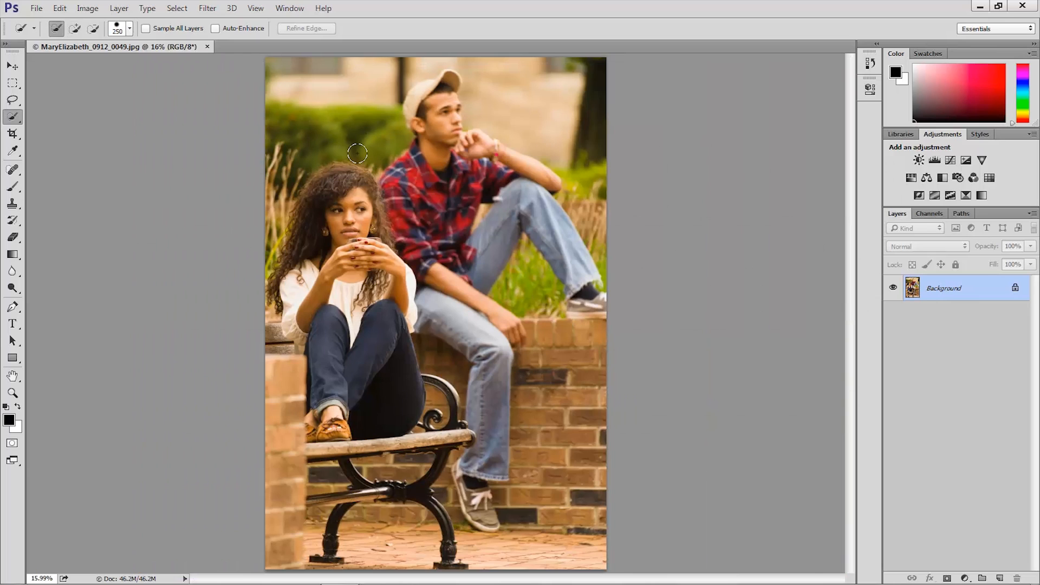
pyautogui.press('[')
pyautogui.press('[')
pyautogui.press('[')
pyautogui.press('[')
pyautogui.press('[')
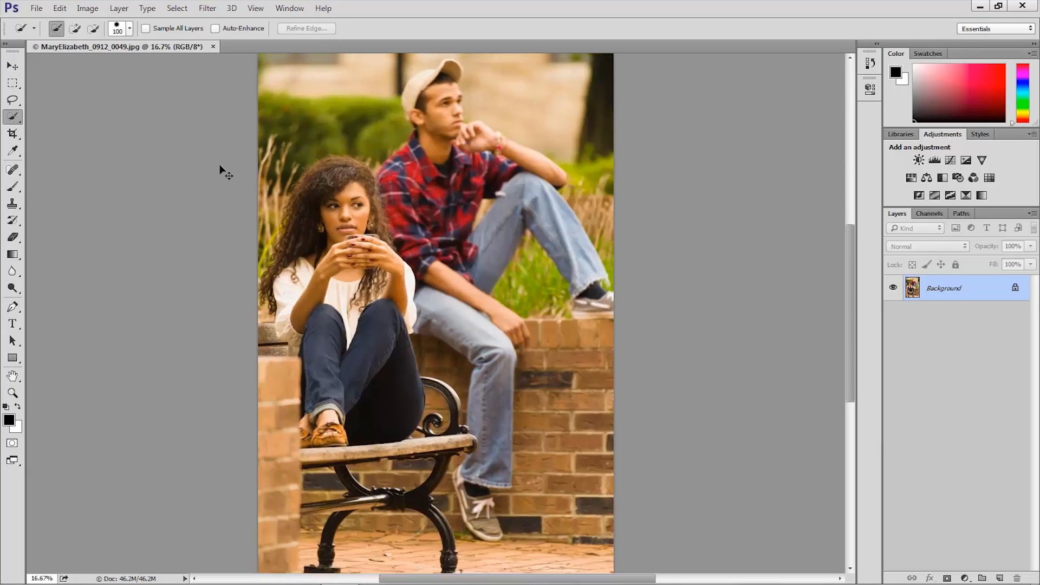
# - Select the woman's curly hair from the crown down the side over her shoulder
pyautogui.hotkey('ctrl', '+')
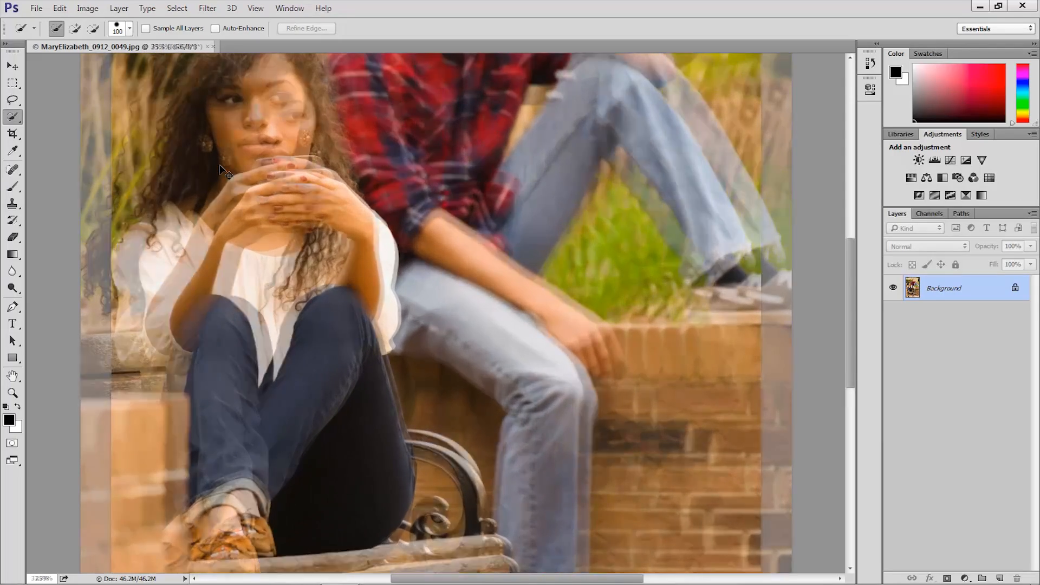
pyautogui.moveTo(219, 165)
pyautogui.mouseDown()
pyautogui.moveTo(307, 287)
pyautogui.moveTo(362, 324)
pyautogui.mouseUp()
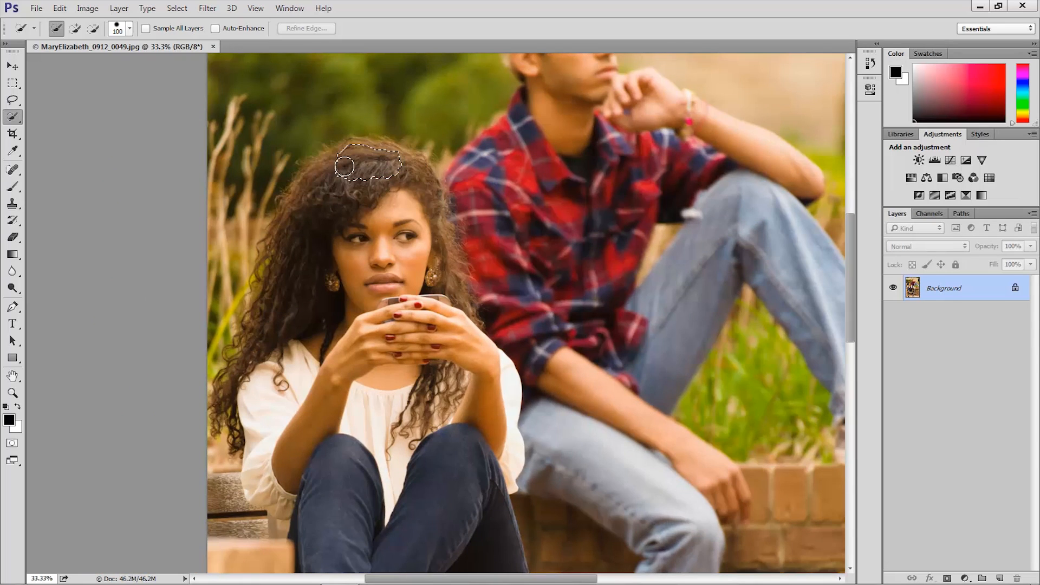
pyautogui.moveTo(320, 184); pyautogui.dragTo(320, 184)
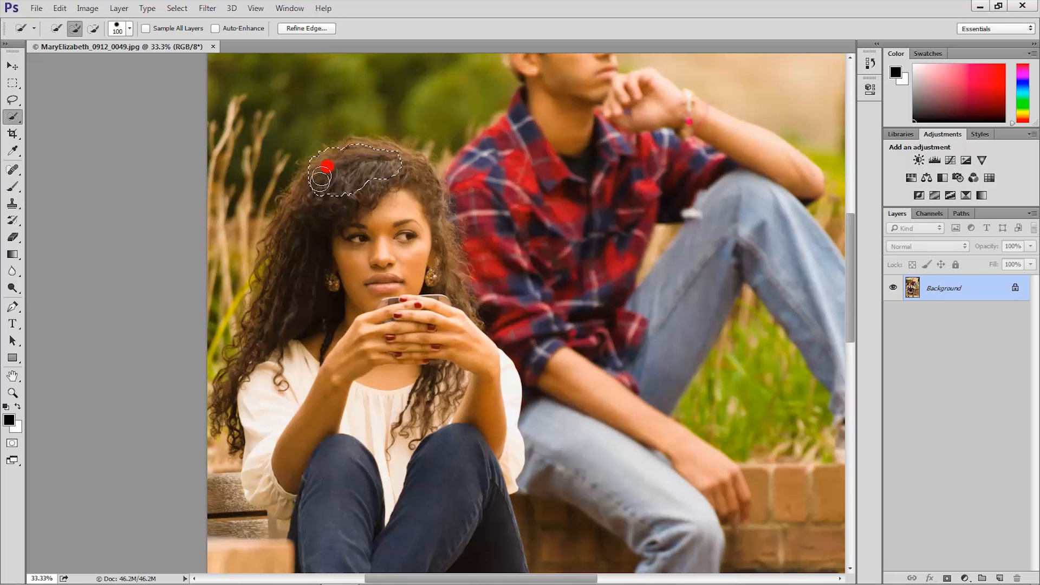
pyautogui.moveTo(304, 220); pyautogui.dragTo(302, 238)
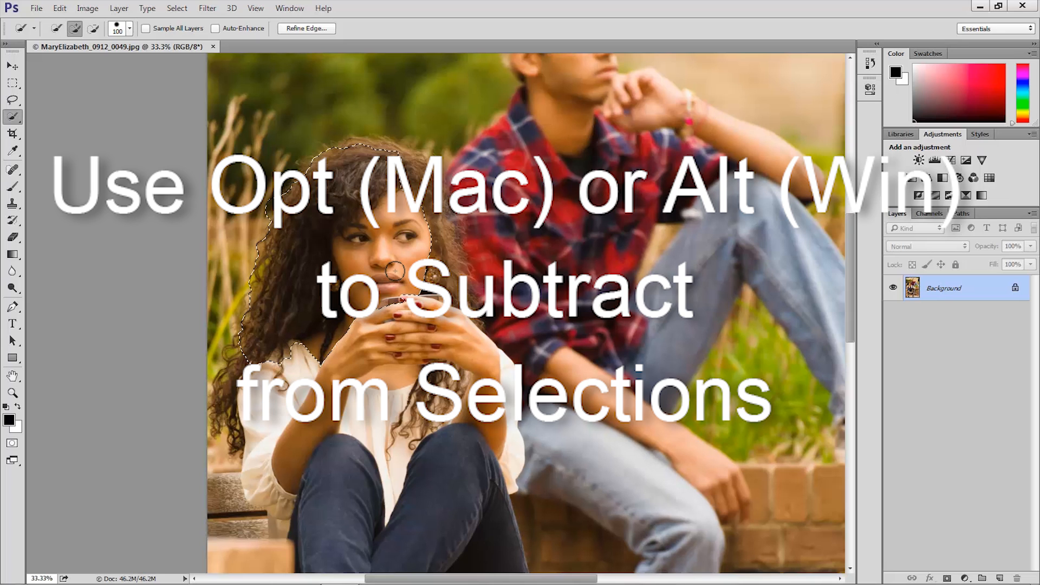
# - Subtract the woman's face and neck from the hair selection
pyautogui.press('alt')
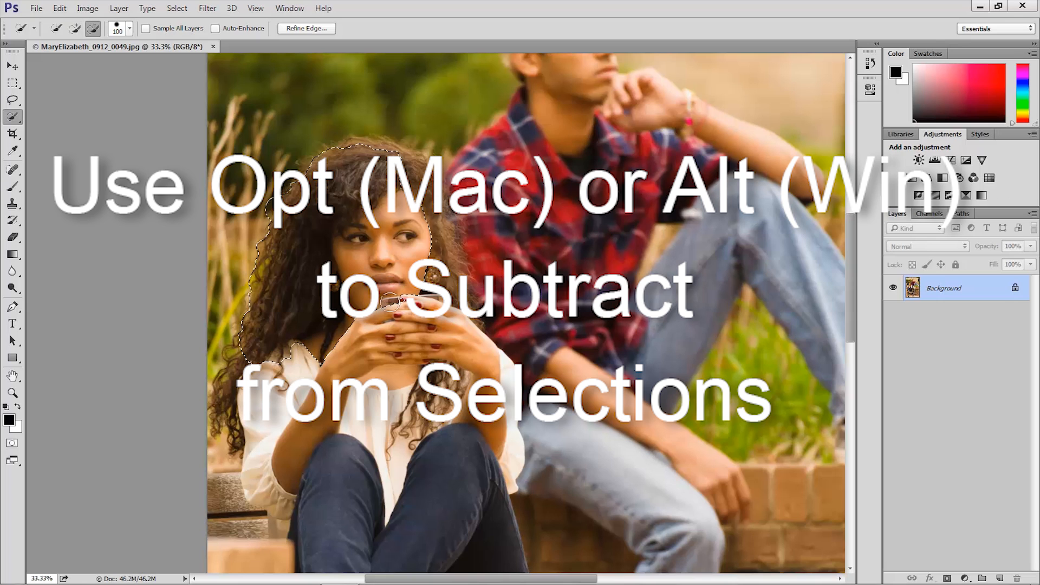
pyautogui.moveTo(379, 275); pyautogui.dragTo(391, 232)
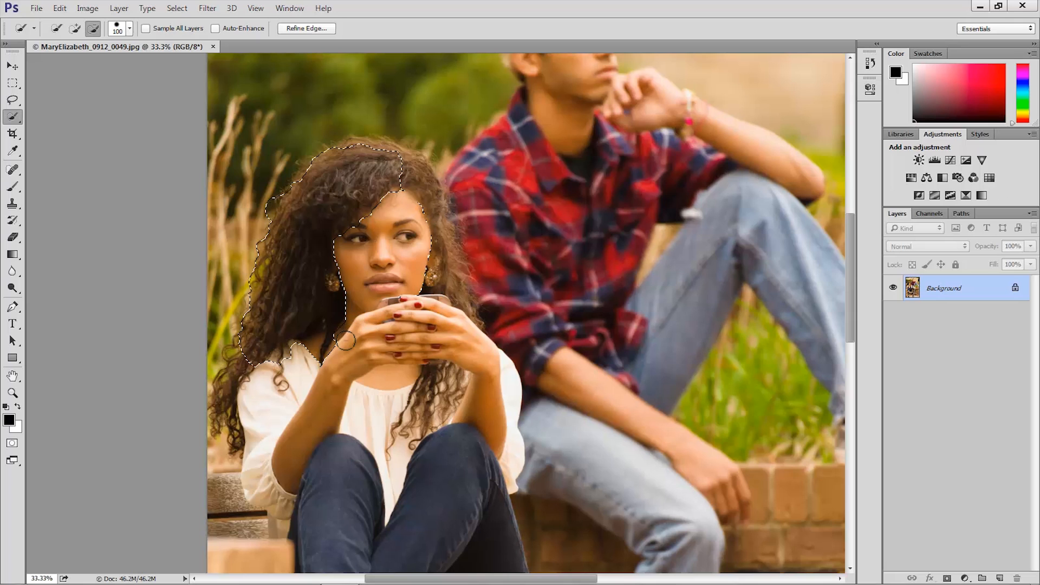
pyautogui.moveTo(310, 352); pyautogui.dragTo(332, 349)
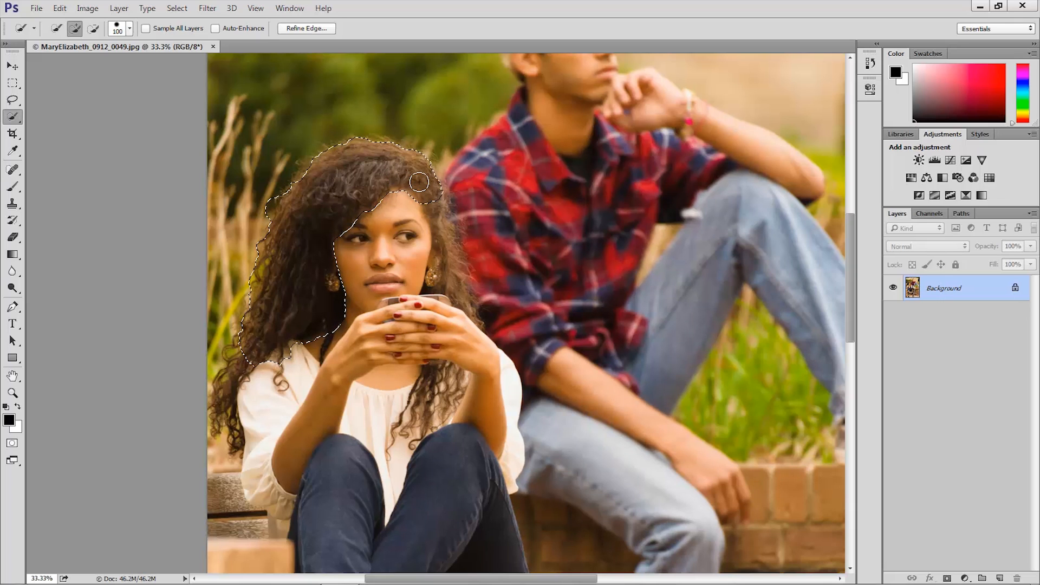
# - Extend the hair selection over the other side and the lower curls with 50 px and 35 px brushes, trimming out the grass
pyautogui.press('[')
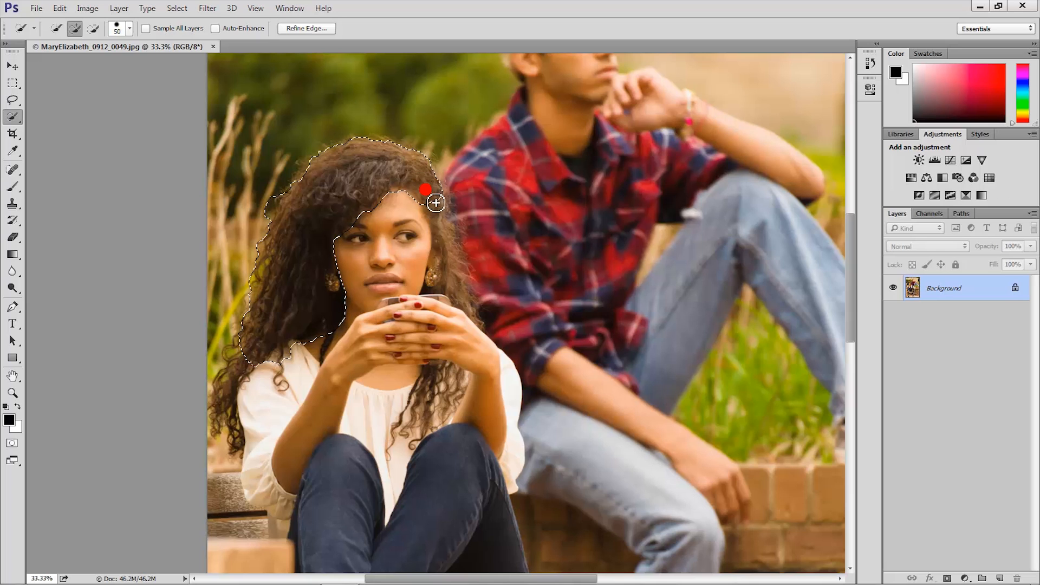
pyautogui.moveTo(444, 220)
pyautogui.mouseDown()
pyautogui.moveTo(446, 271)
pyautogui.moveTo(482, 302)
pyautogui.mouseUp()
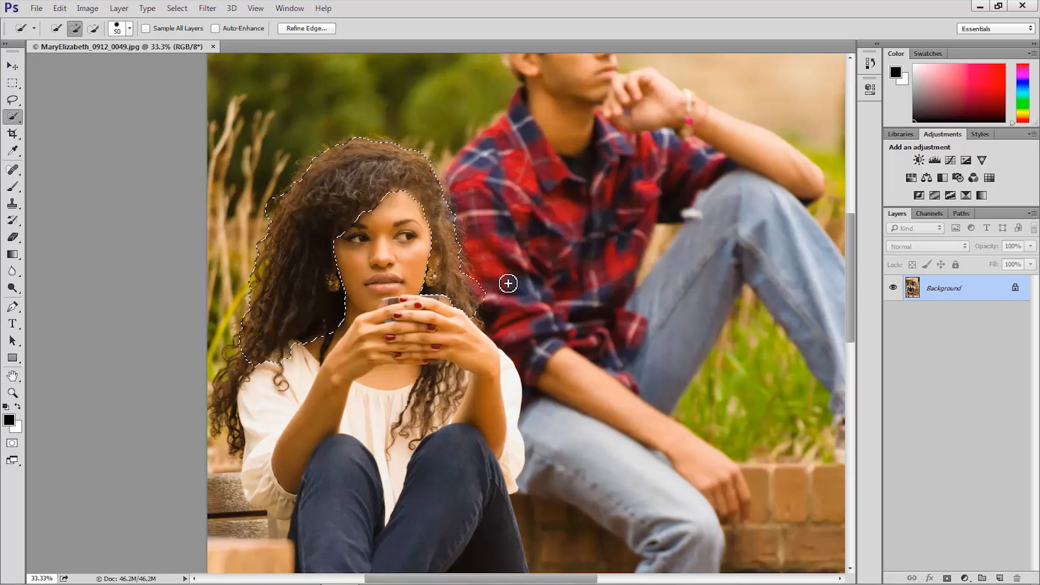
pyautogui.press('alt')
pyautogui.moveTo(252, 345); pyautogui.dragTo(242, 356)
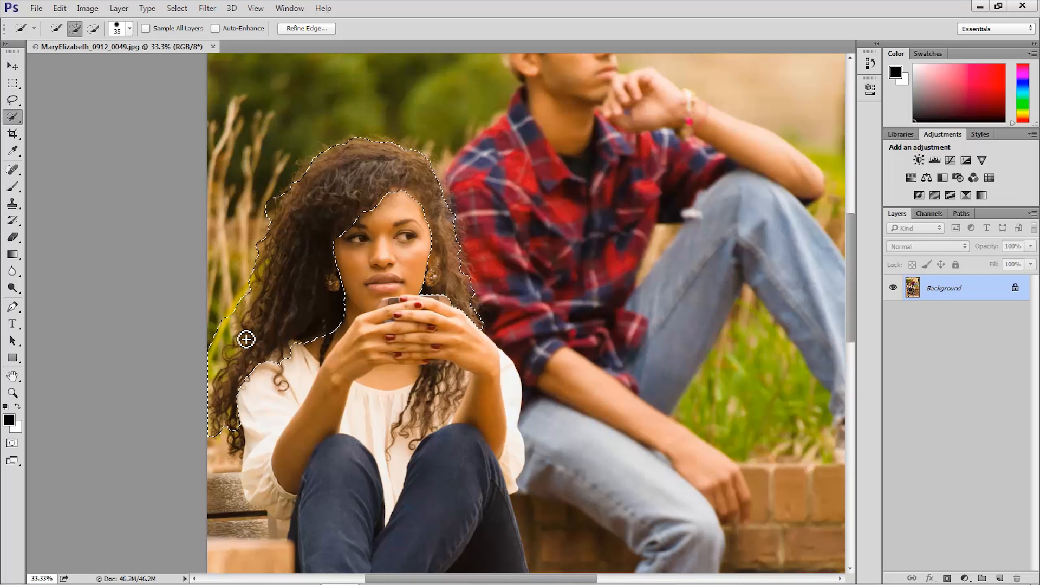
pyautogui.press('alt')
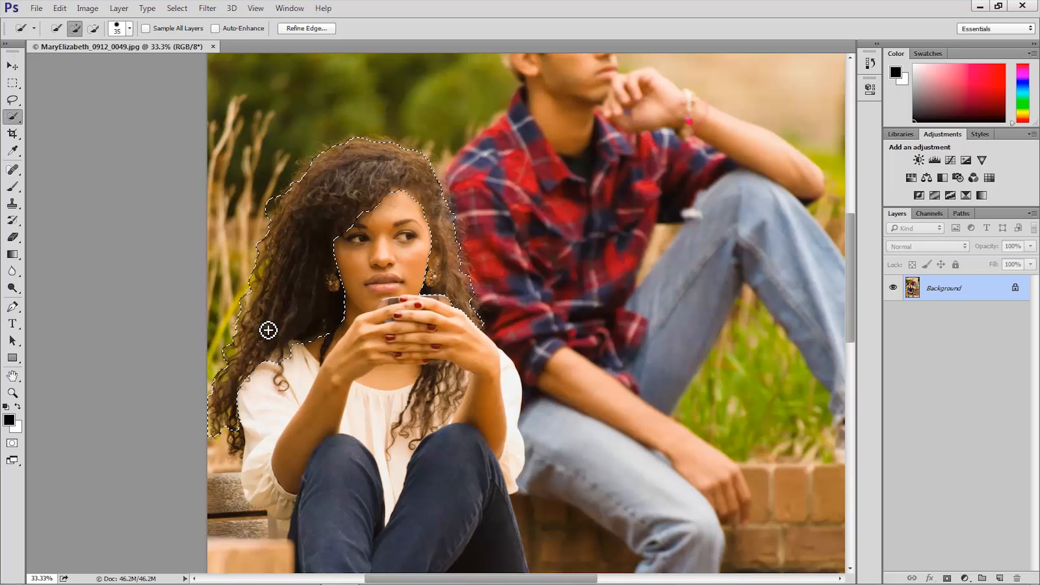
# - Clear the hair selection and select the man's plaid shirt from the collar across the shoulder and chest
pyautogui.click(178, 9)
pyautogui.click(184, 35)
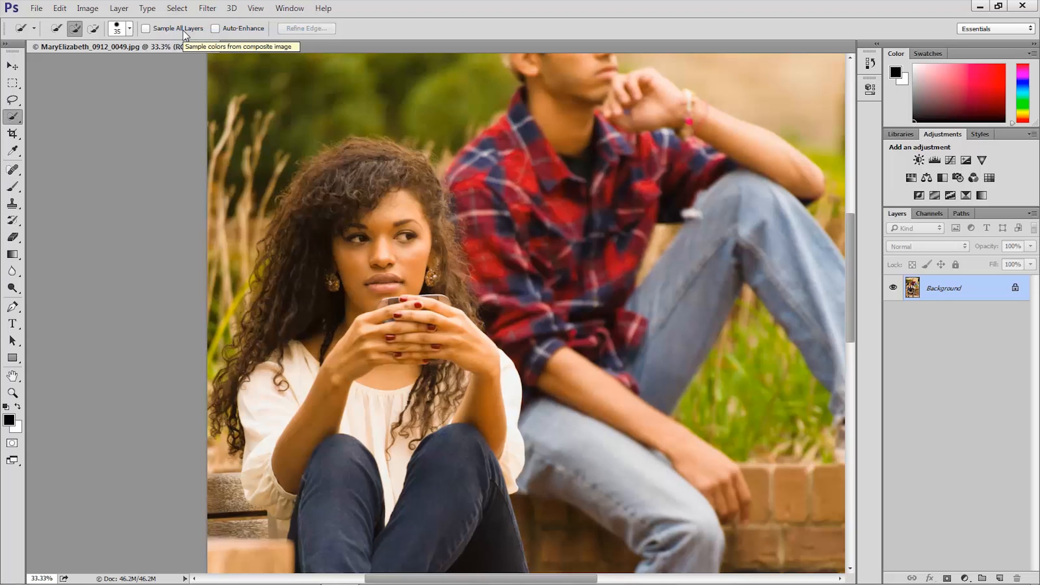
pyautogui.moveTo(560, 149); pyautogui.dragTo(428, 225)
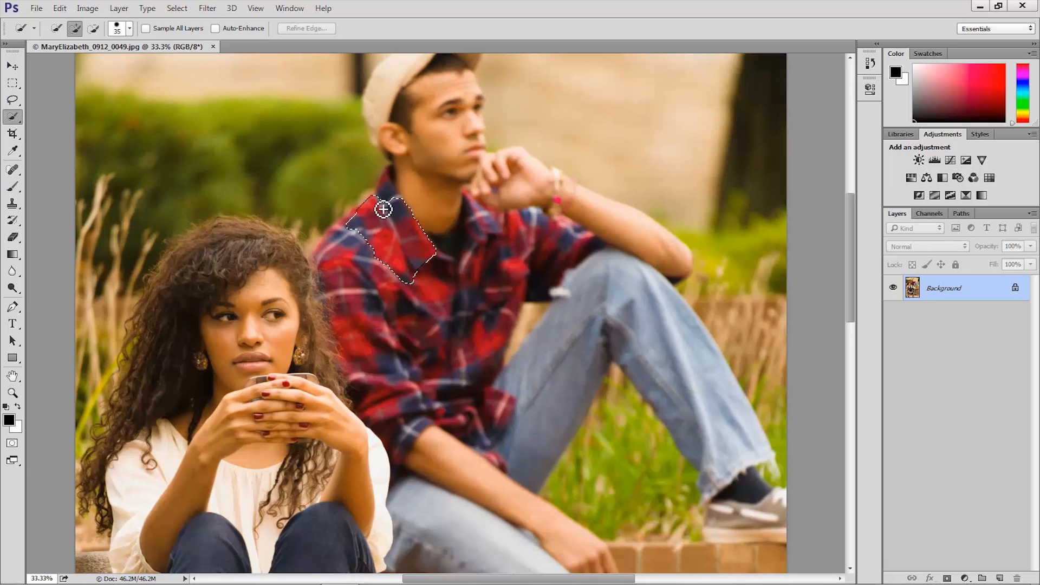
pyautogui.moveTo(352, 266); pyautogui.dragTo(355, 341)
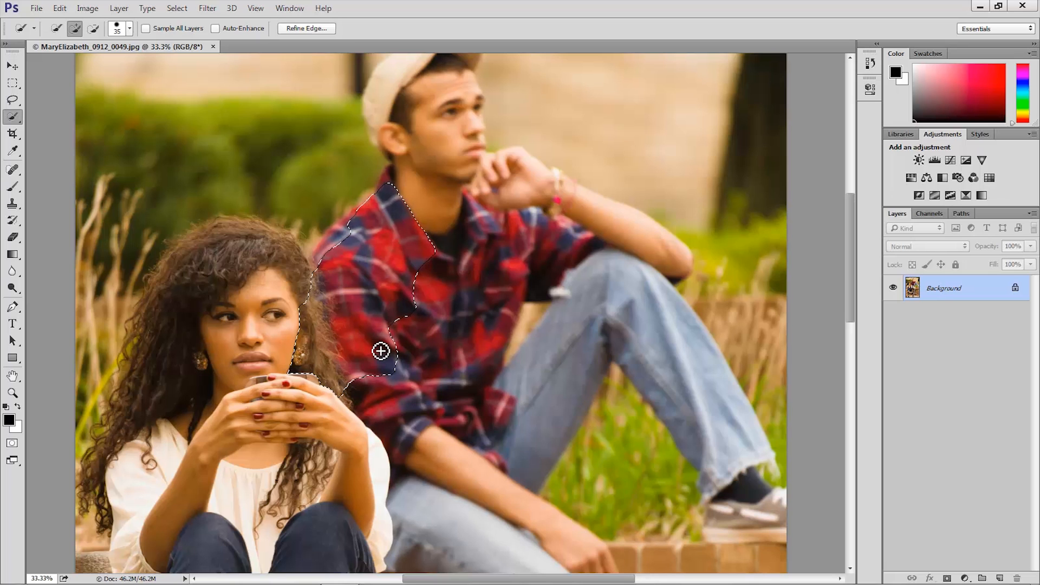
pyautogui.moveTo(381, 364)
pyautogui.mouseDown()
pyautogui.moveTo(466, 308)
pyautogui.moveTo(498, 223)
pyautogui.mouseUp()
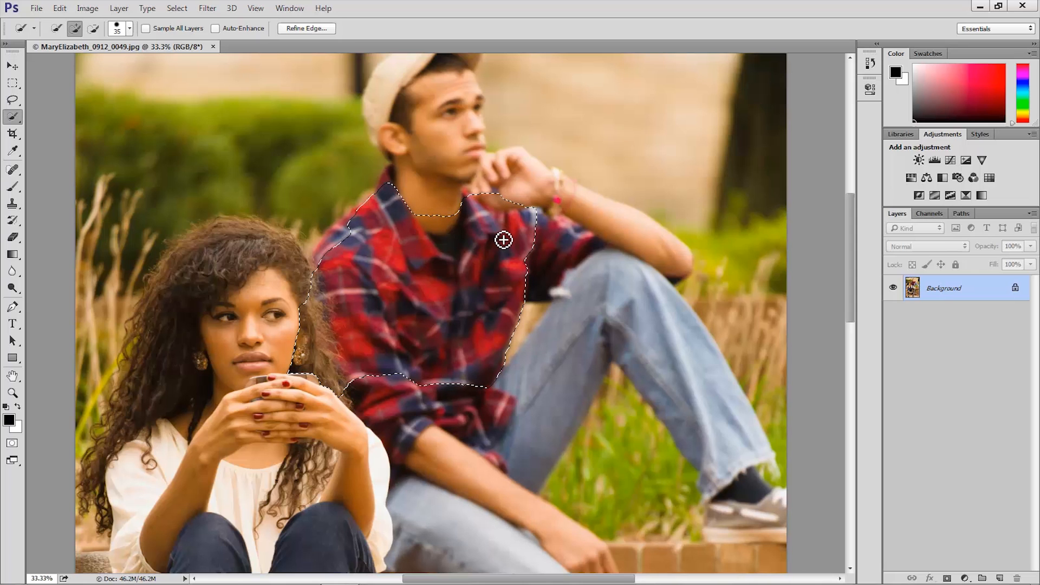
# - Clear the selection and reselect the man's plaid shirt with the 35 px brush, including the collar, chest, sleeves and lower hem
pyautogui.click(179, 8)
pyautogui.click(180, 32)
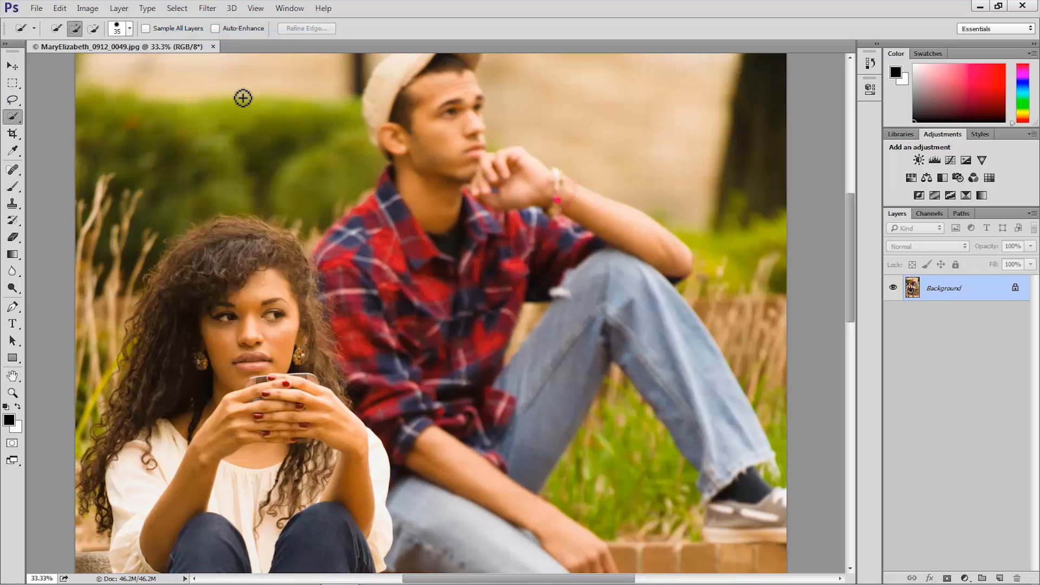
pyautogui.moveTo(439, 290); pyautogui.dragTo(429, 291)
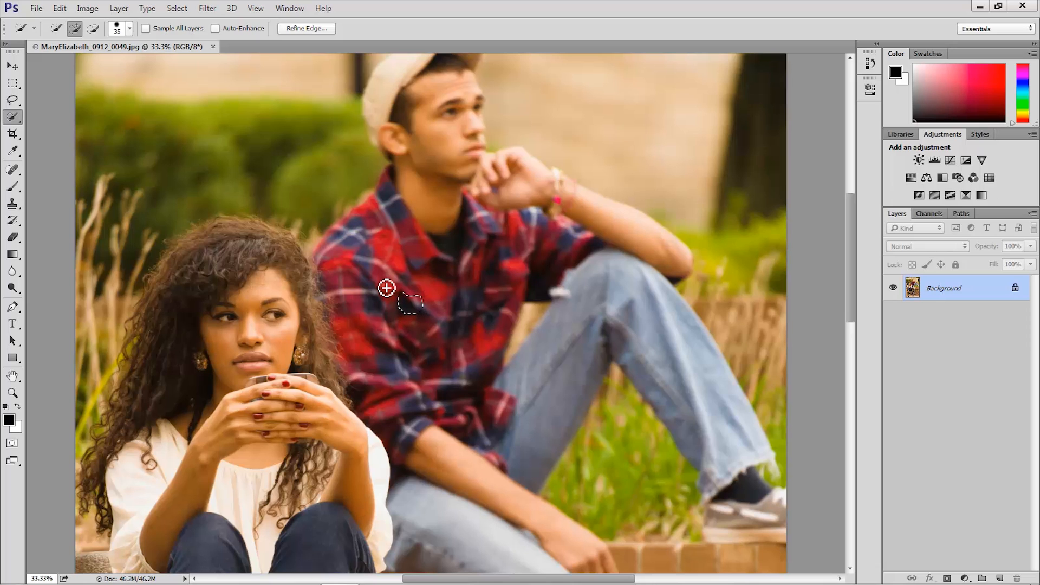
pyautogui.press('alt')
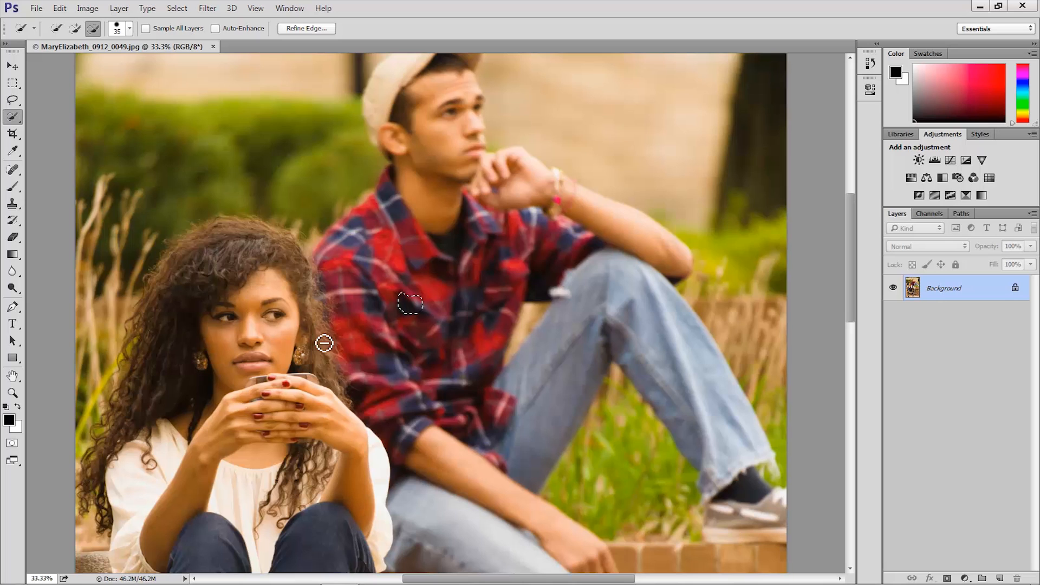
pyautogui.press('alt')
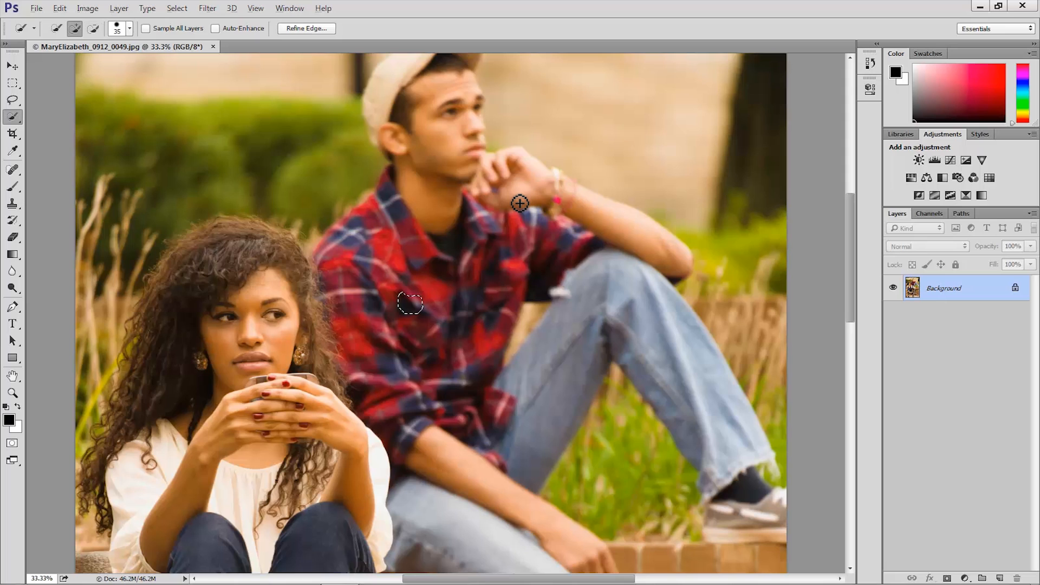
pyautogui.press('alt')
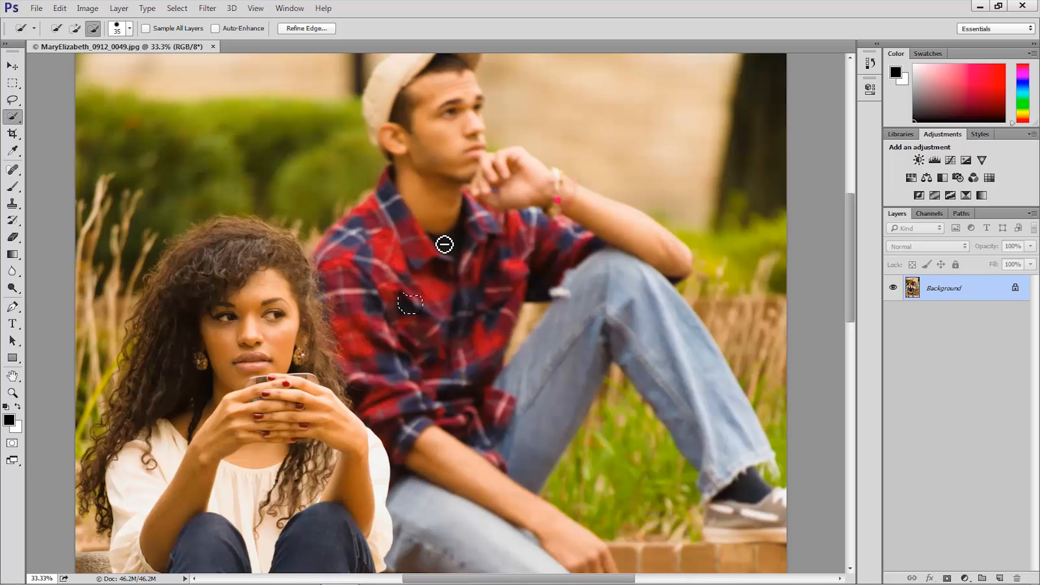
pyautogui.press('alt')
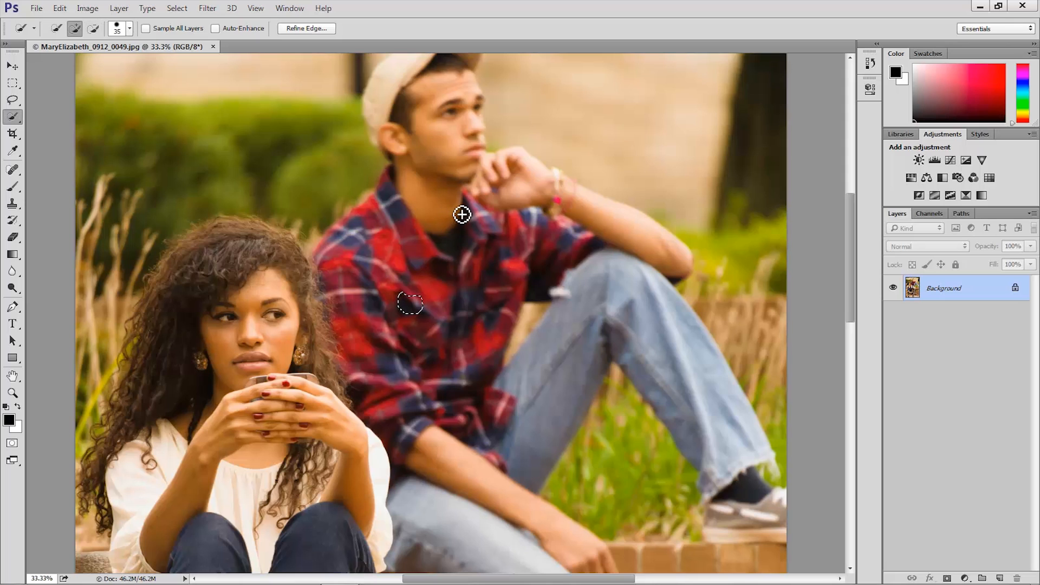
pyautogui.moveTo(381, 253)
pyautogui.mouseDown()
pyautogui.moveTo(395, 188)
pyautogui.moveTo(338, 270)
pyautogui.moveTo(332, 249)
pyautogui.moveTo(359, 323)
pyautogui.moveTo(366, 393)
pyautogui.moveTo(359, 374)
pyautogui.moveTo(361, 382)
pyautogui.moveTo(403, 431)
pyautogui.moveTo(441, 326)
pyautogui.moveTo(429, 271)
pyautogui.moveTo(456, 307)
pyautogui.moveTo(490, 298)
pyautogui.moveTo(483, 220)
pyautogui.mouseUp()
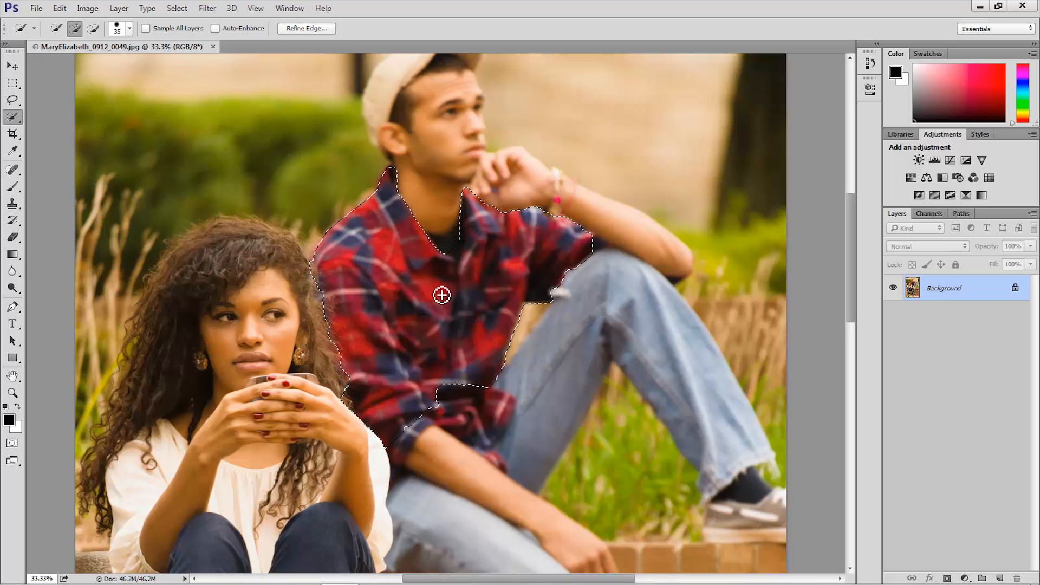
pyautogui.moveTo(441, 367); pyautogui.dragTo(467, 402)
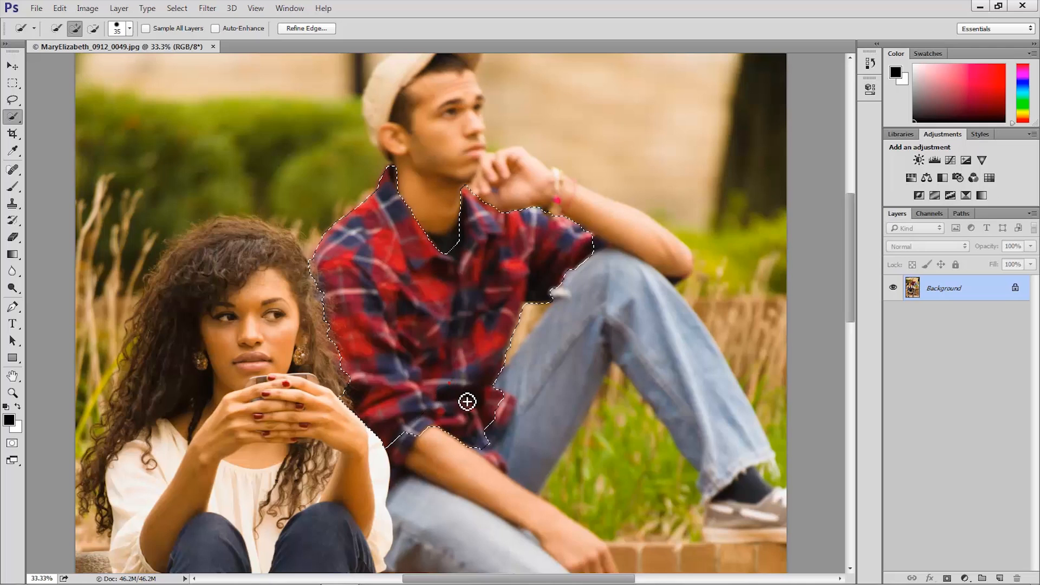